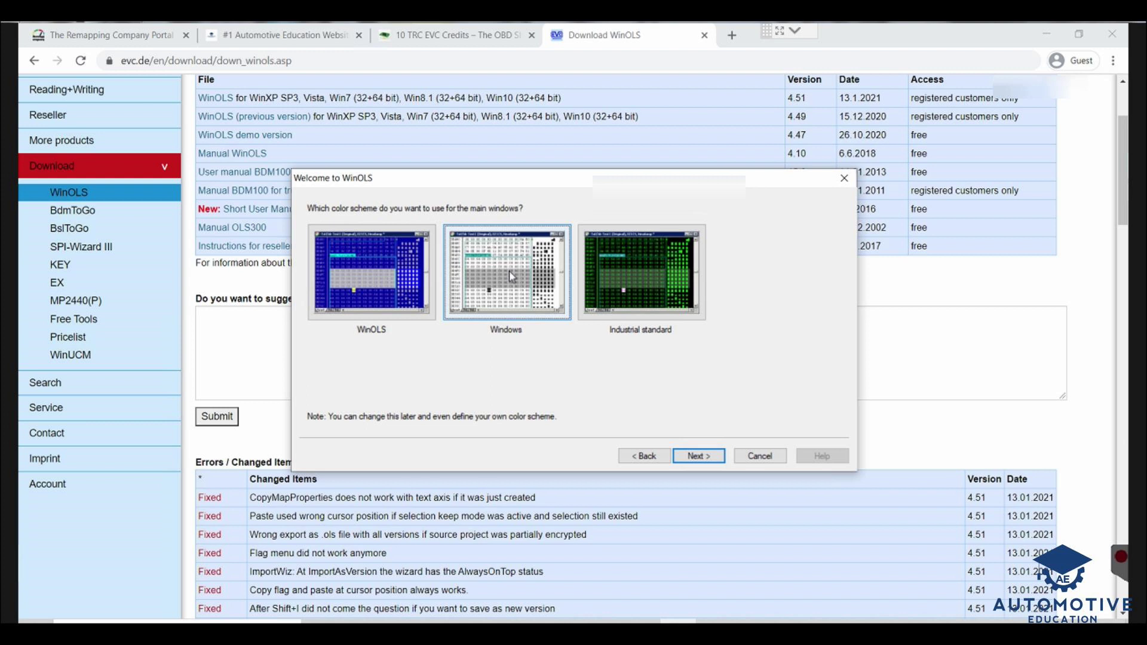
Step: Accept the colour scheme to finish setup and reach the BMW M3 project
double_click(509, 271)
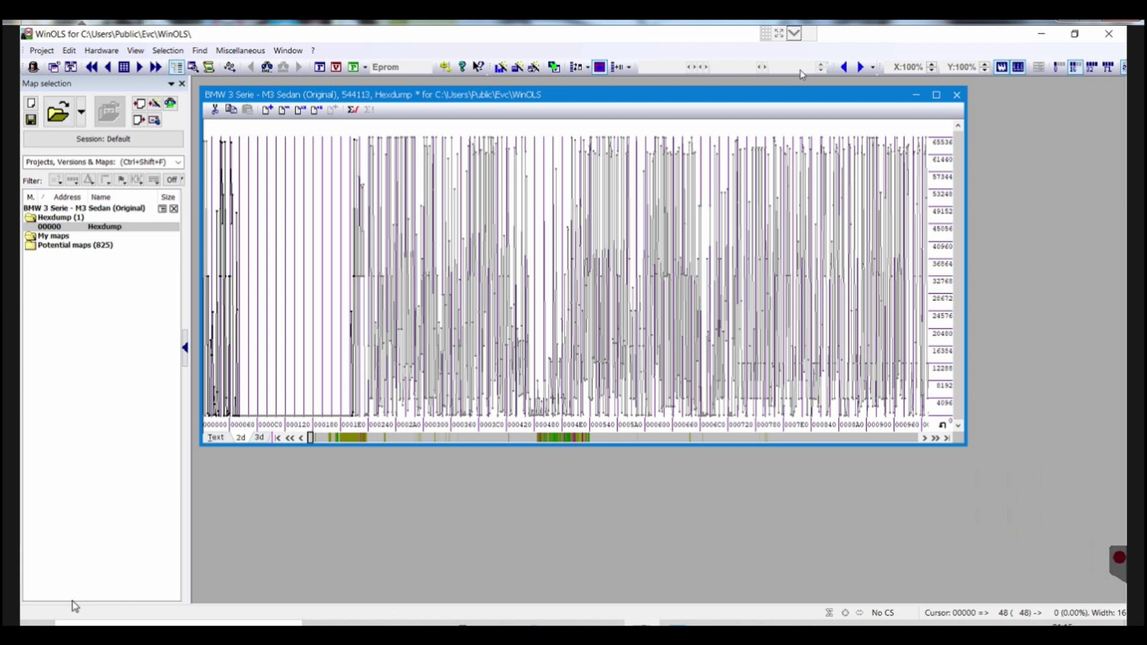
Step: Bring up the BMW 3 Serie M3 Sedan project with its Original and MOD popsNbangs versions
key("ctrl+e")
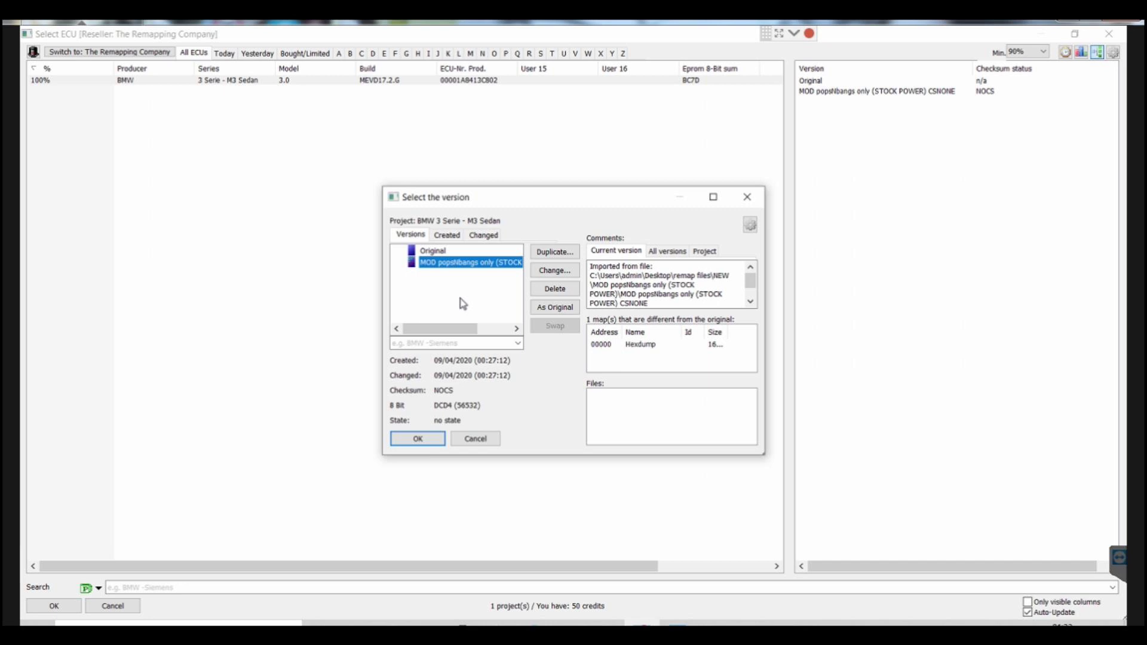
Step: Open the MOD version beside the Original and select the 8x14 map in both
left_click(418, 438)
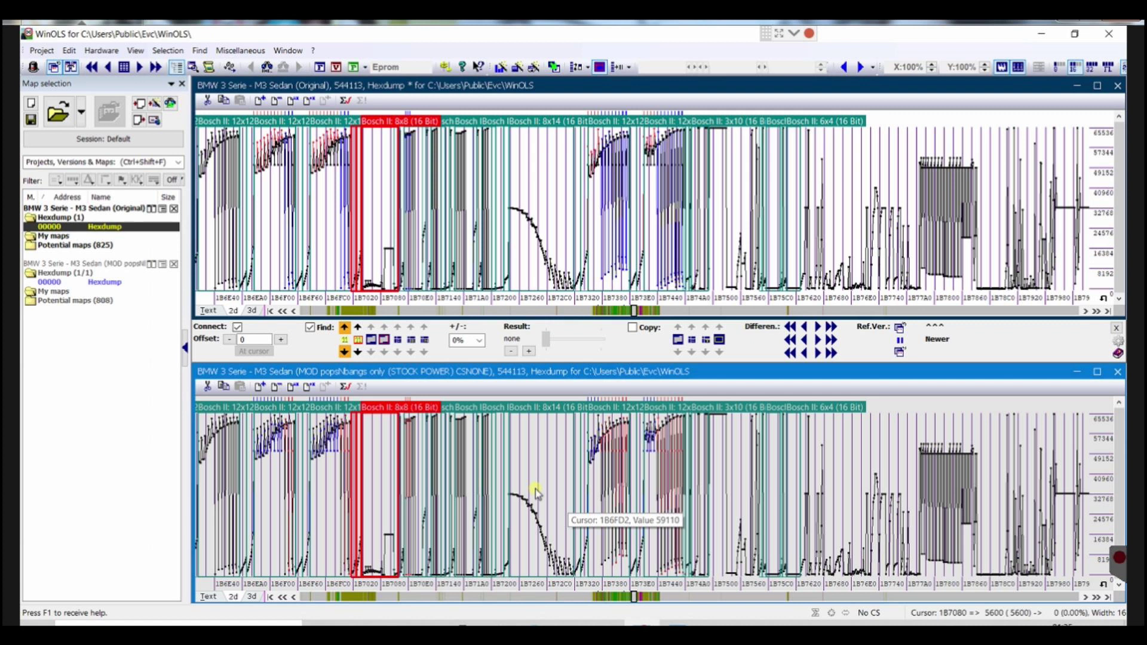
left_click(535, 491)
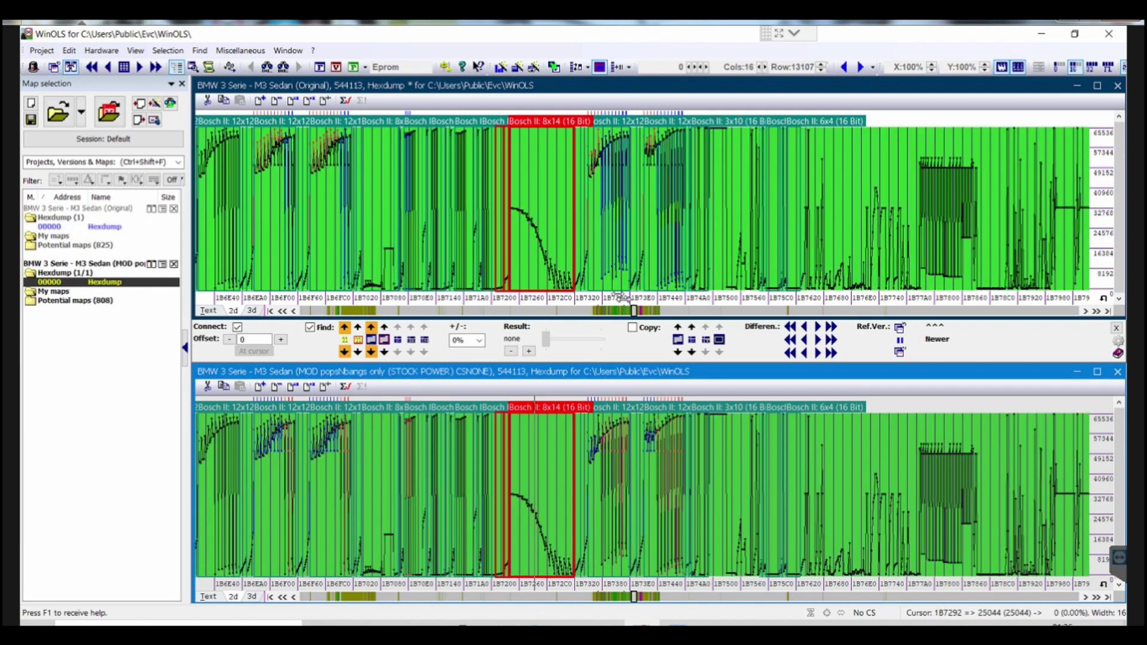